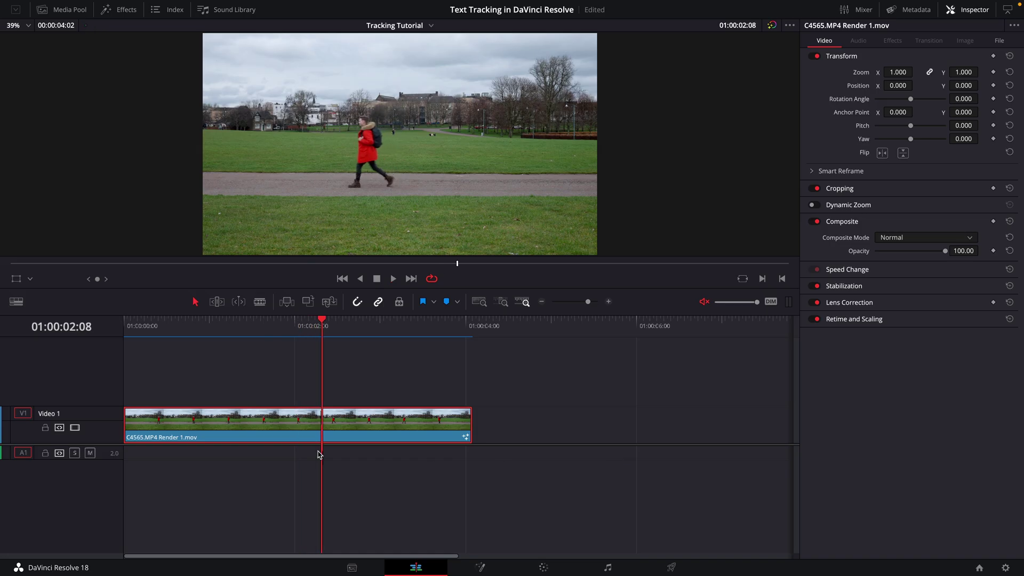
Convert the Video 1 timeline clip into a new Fusion clip named Fusion Clip 1
right_click(274, 432)
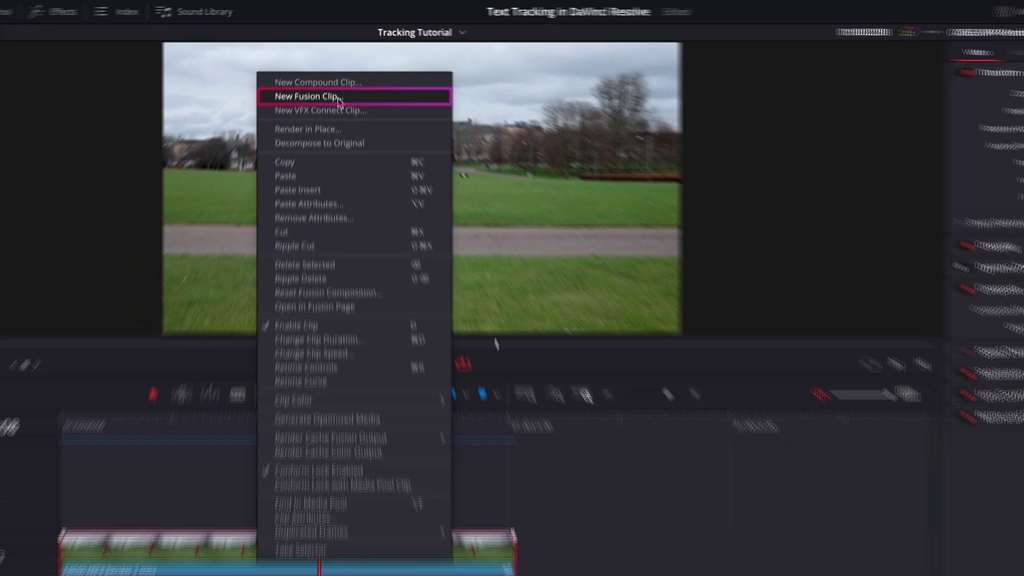
left_click(343, 140)
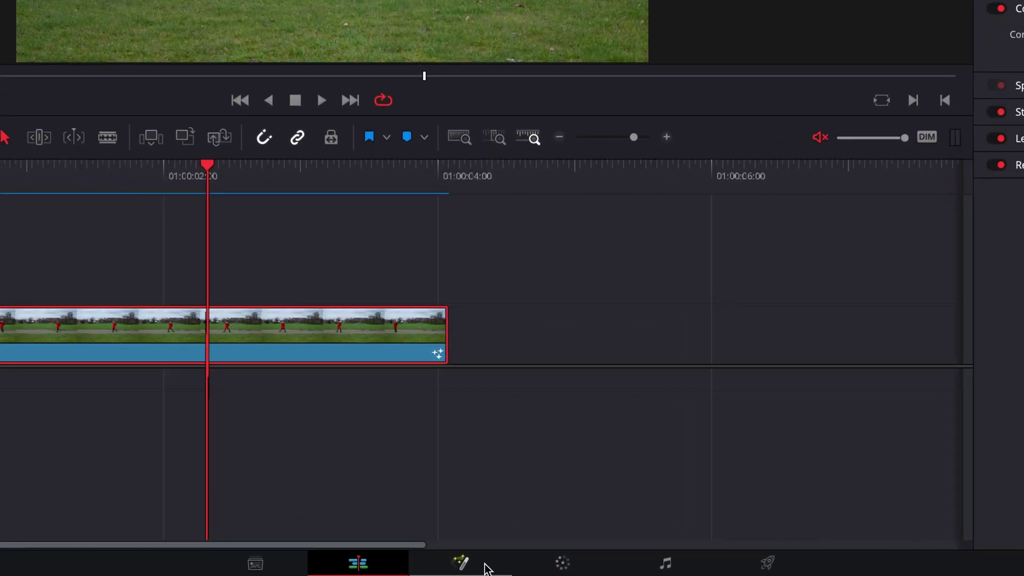
On the Fusion page, insert a Tracker node between MediaIn1 and MediaOut1
left_click(487, 566)
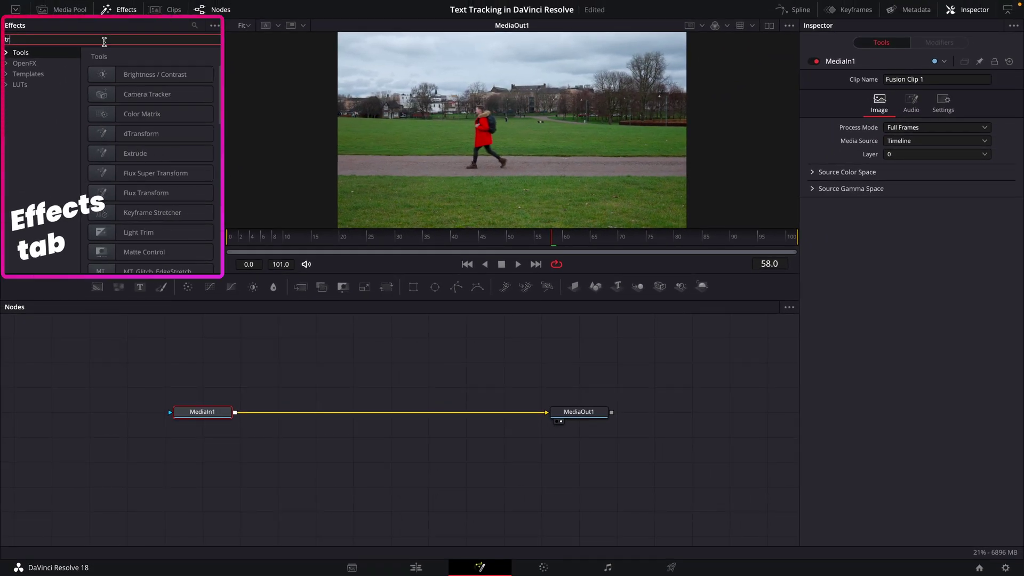
type("ker")
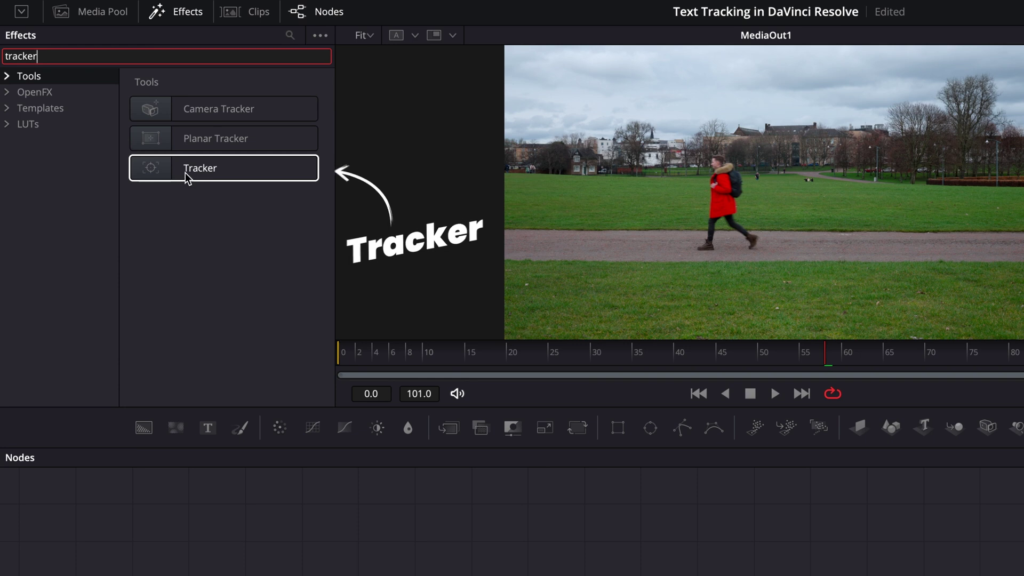
left_click_drag(187, 177, 557, 575)
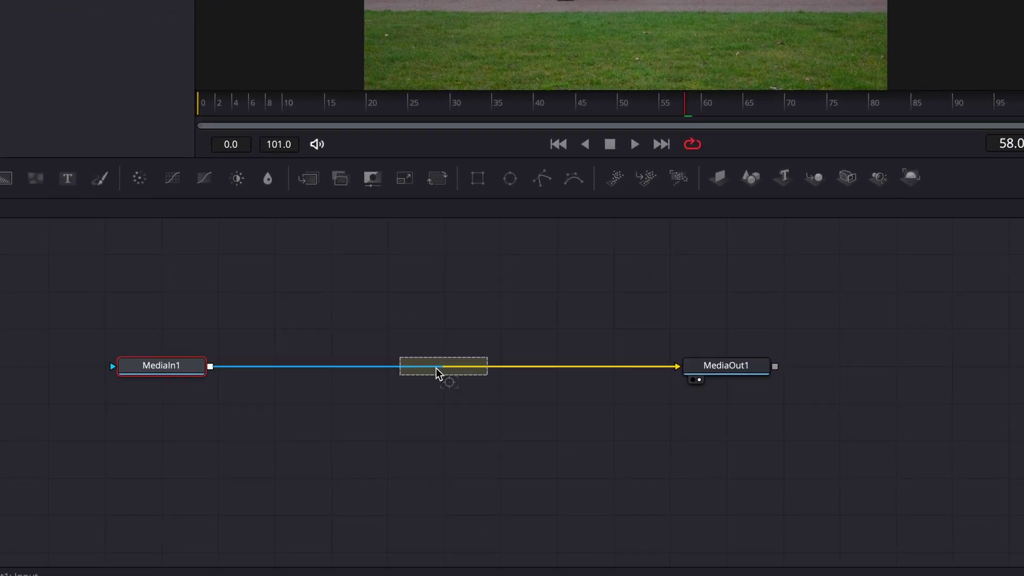
left_click_drag(436, 369, 433, 366)
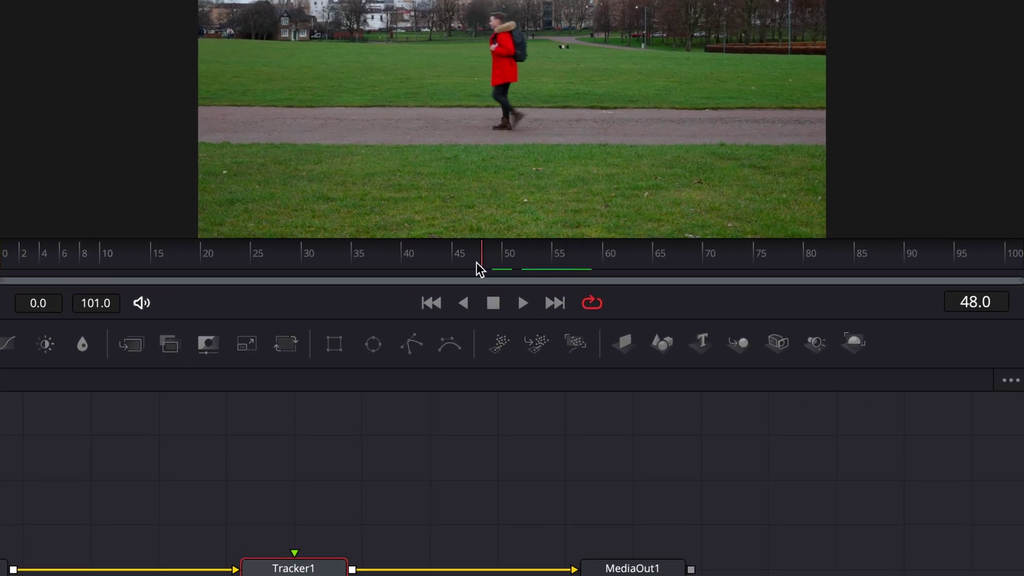
Return the playhead to frame 0 and zoom in on the Tracker 1 box at 0.25, 0.75
left_click_drag(476, 262, 7, 255)
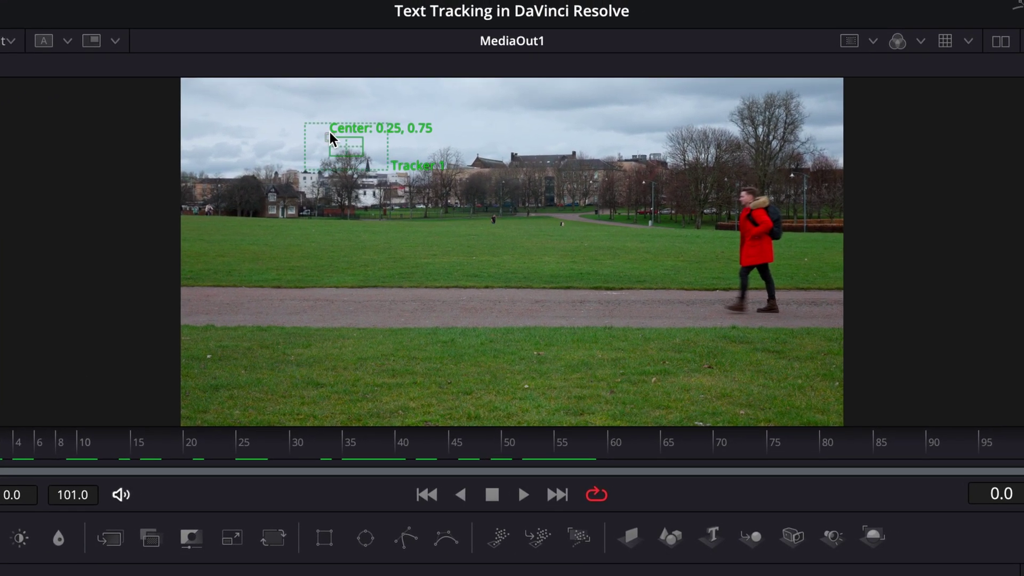
scroll(333, 124, "up", 3)
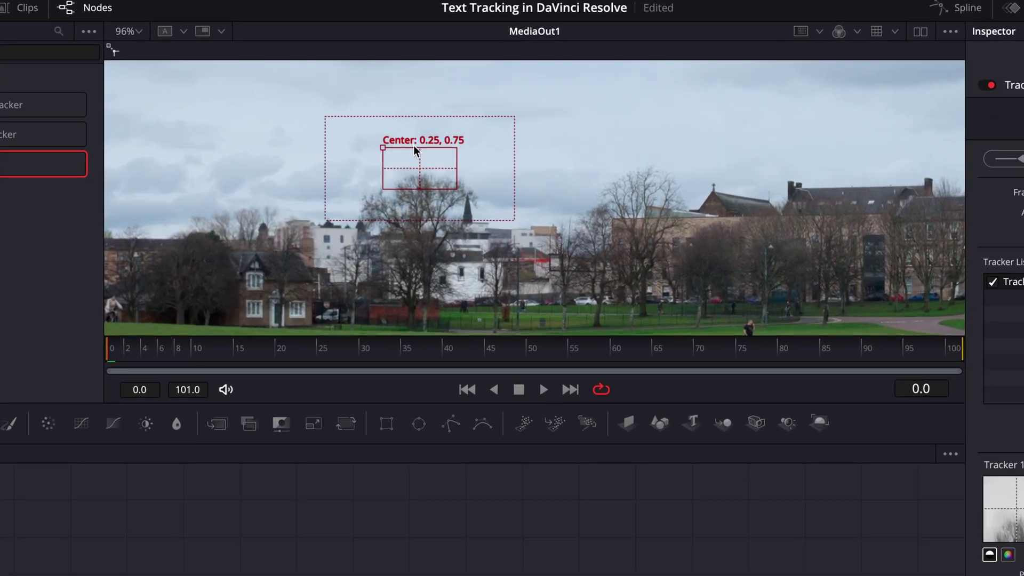
Fit the frame in the viewer and scrub to frame 19 to check the shoulder tracking point
key("ctrl+f")
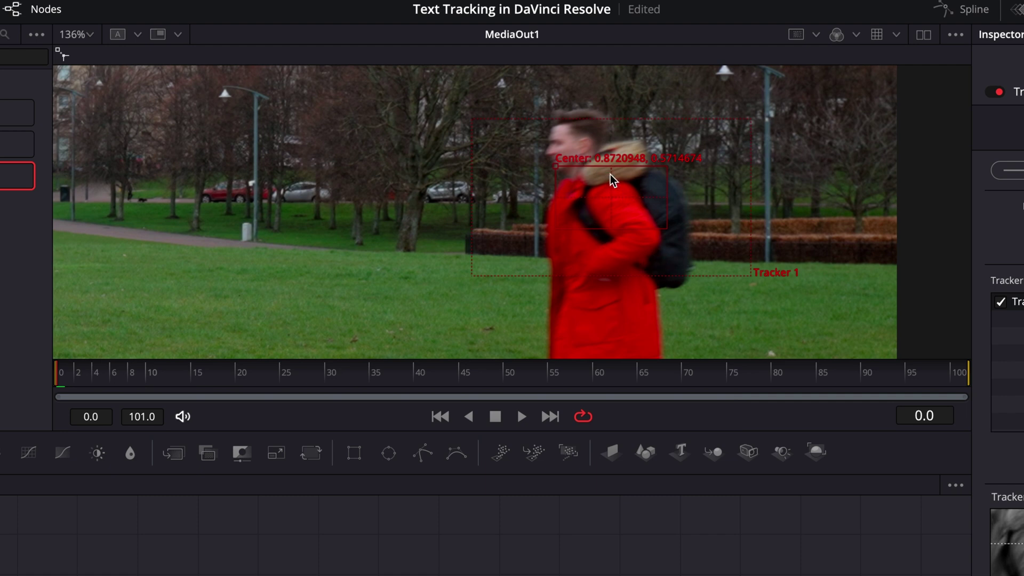
left_click_drag(73, 371, 45, 391)
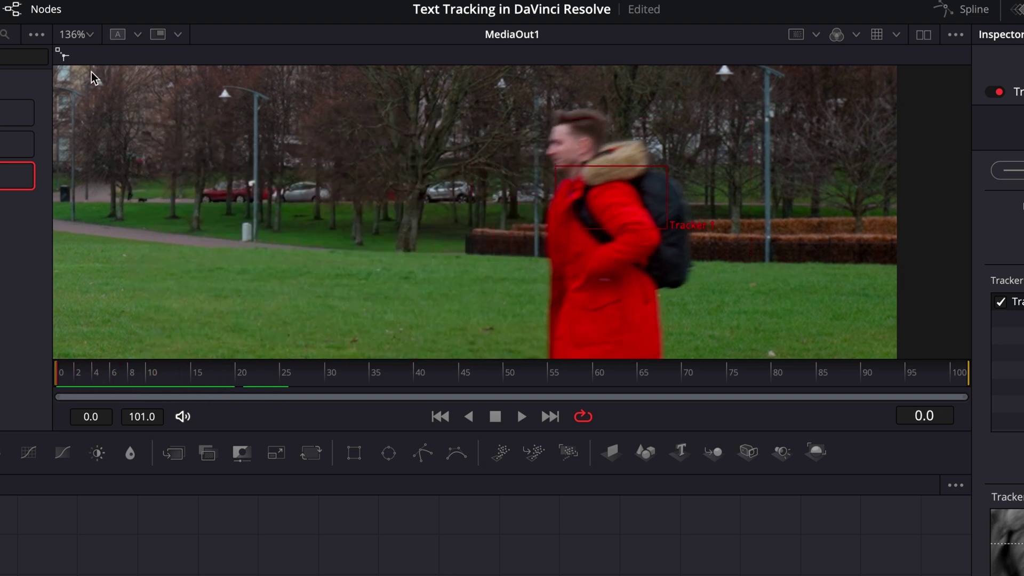
Track Tracker 1 forward through all 101 frames and play back the recorded motion path
left_click(83, 57)
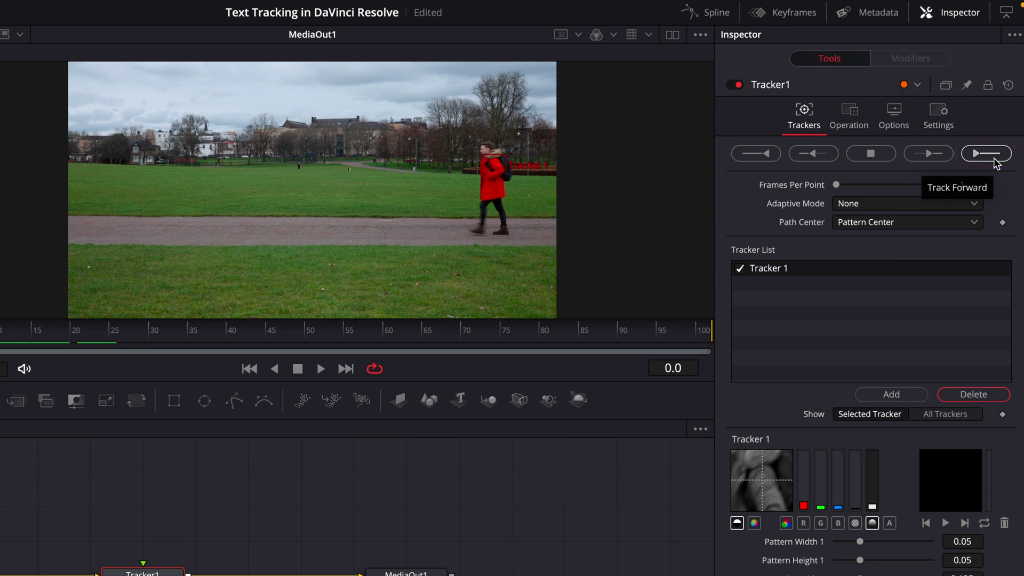
left_click(993, 159)
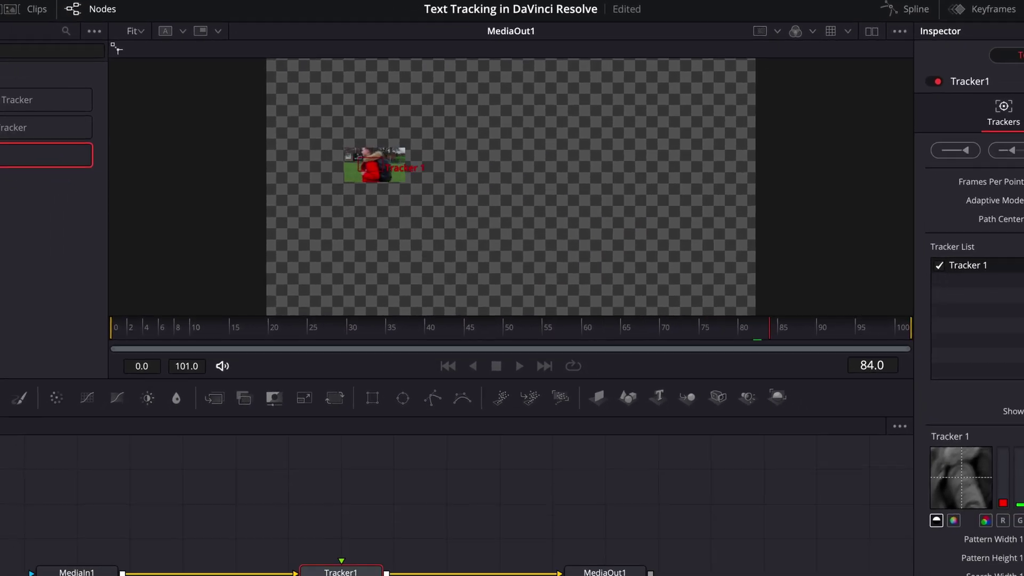
left_click(640, 430)
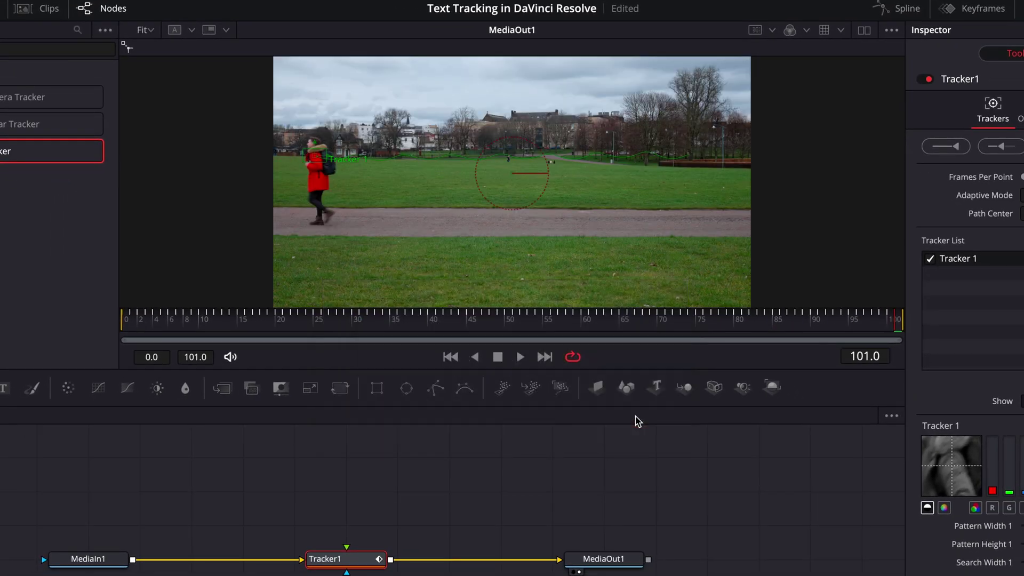
key("space")
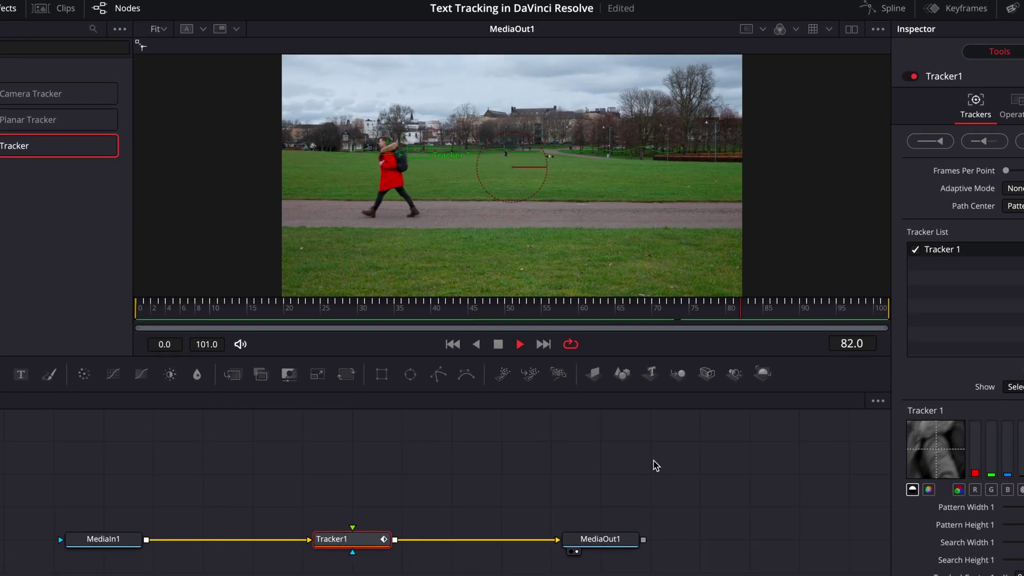
Make Tracker 1's pattern box and search area taller and re-track the shoulder forward
key("space")
left_click(671, 141)
left_click_drag(691, 182, 692, 182)
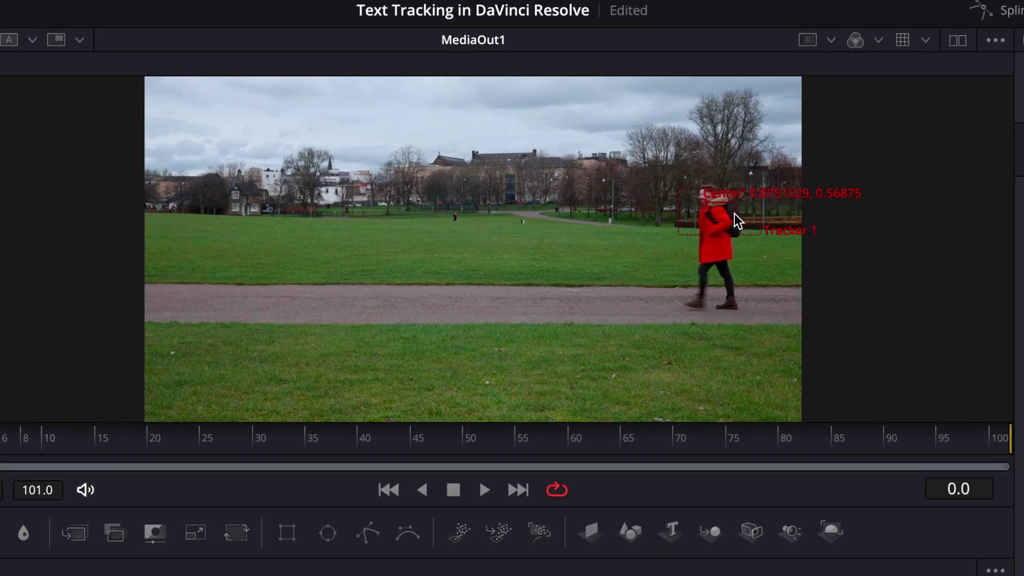
scroll(728, 224, "up", 3)
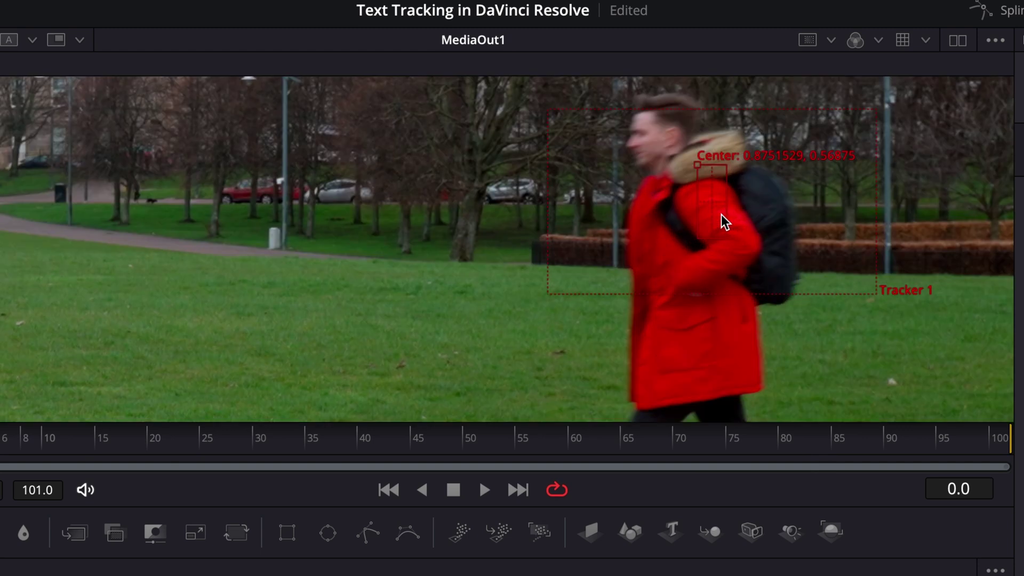
key("shift+z")
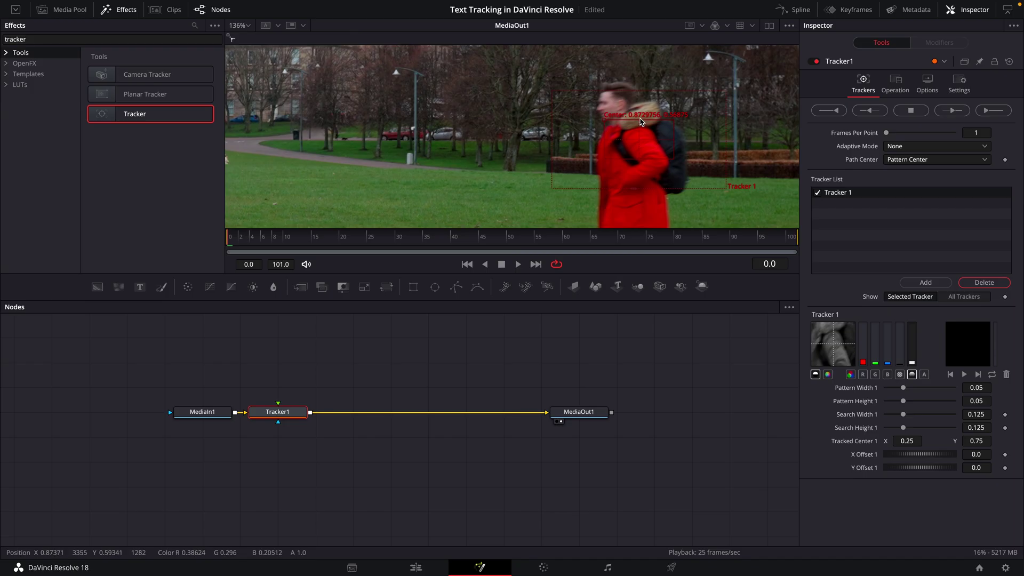
left_click_drag(640, 122, 646, 92)
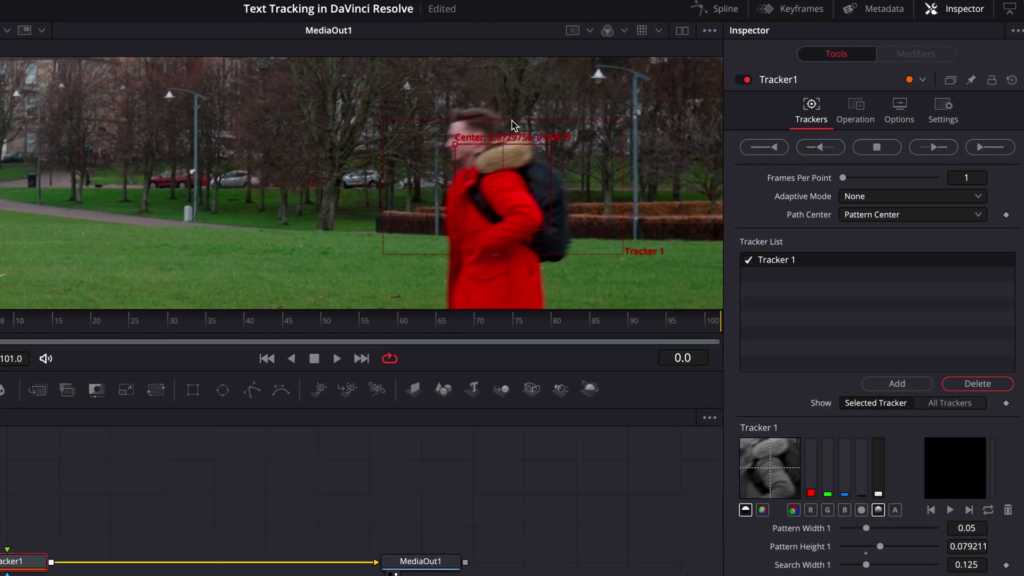
left_click_drag(501, 125, 497, 115)
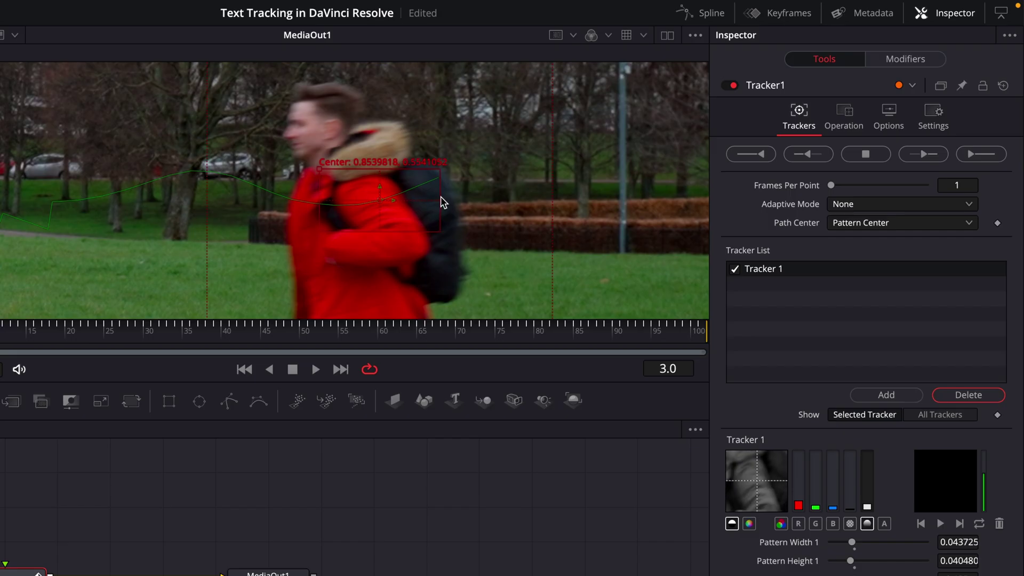
Raise the pattern box onto the red jacket and track it forward from the current frame
left_click_drag(418, 170, 418, 154)
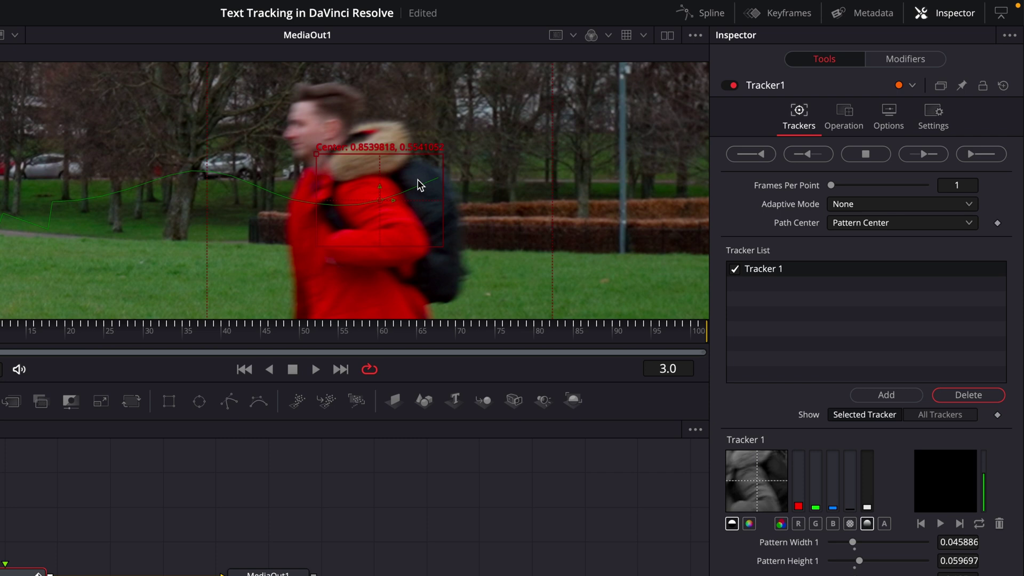
scroll(421, 139, "down", 2)
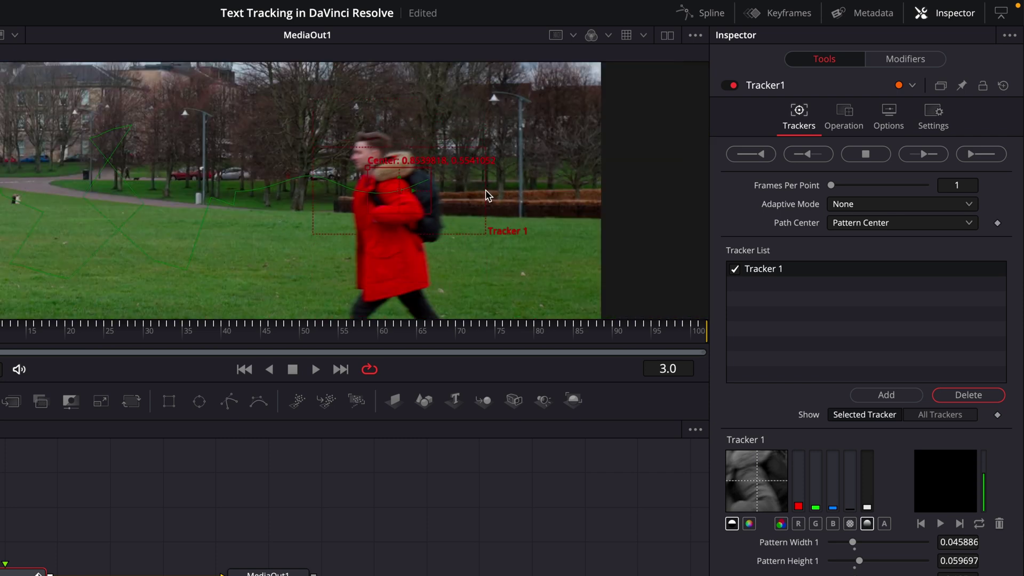
scroll(378, 180, "up", 3)
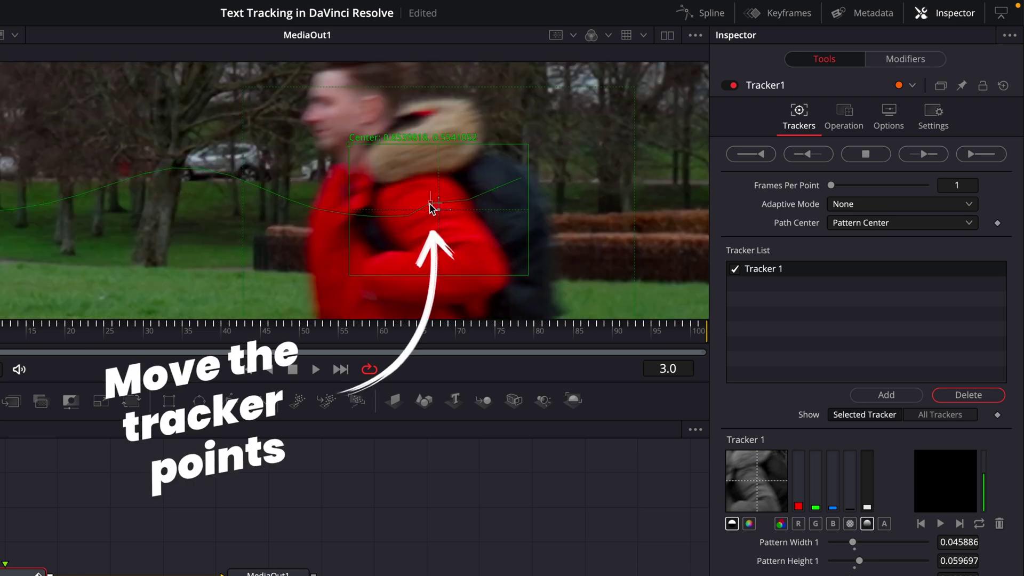
scroll(443, 261, "down", 4)
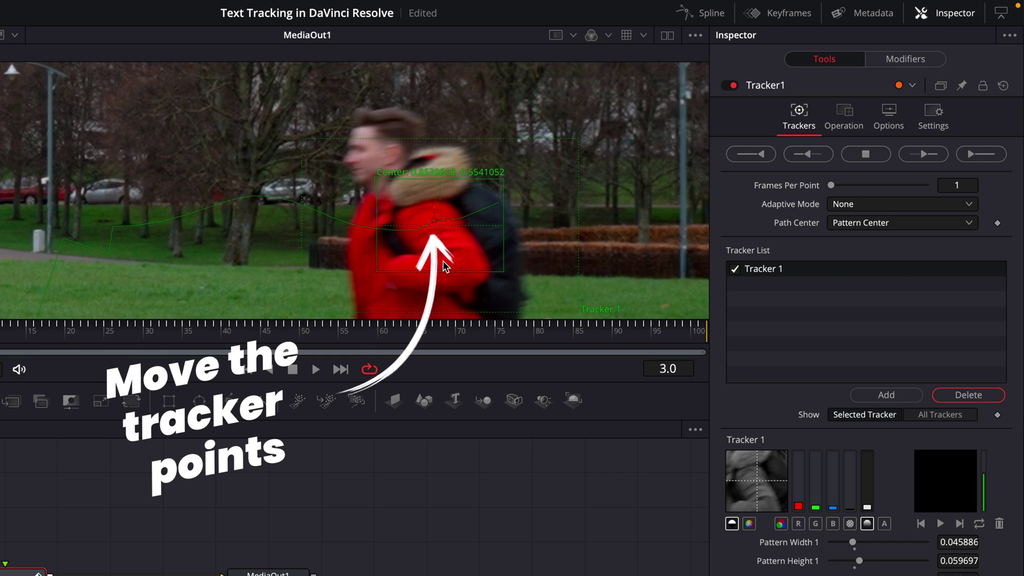
scroll(464, 178, "down", 3)
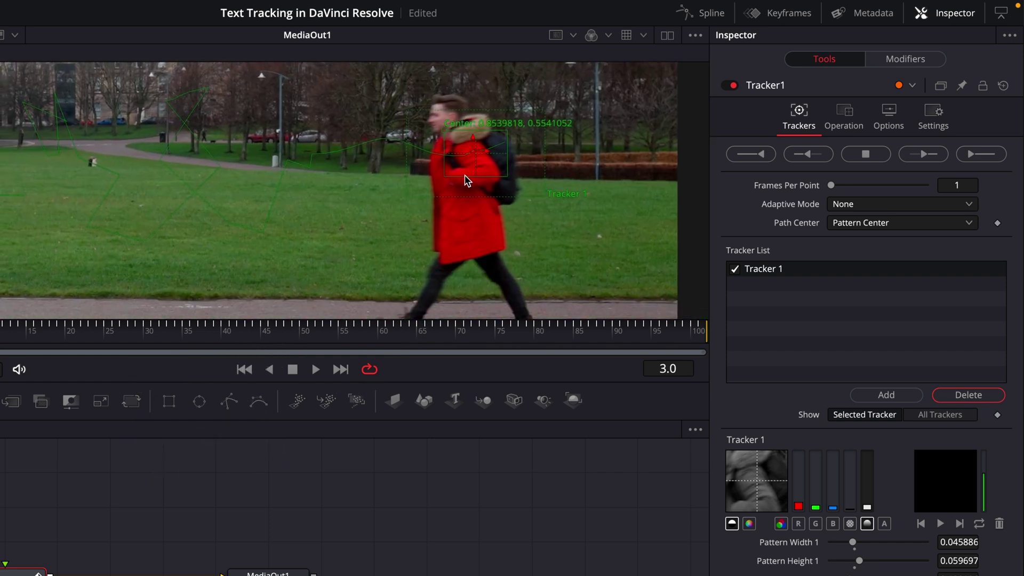
left_click(934, 158)
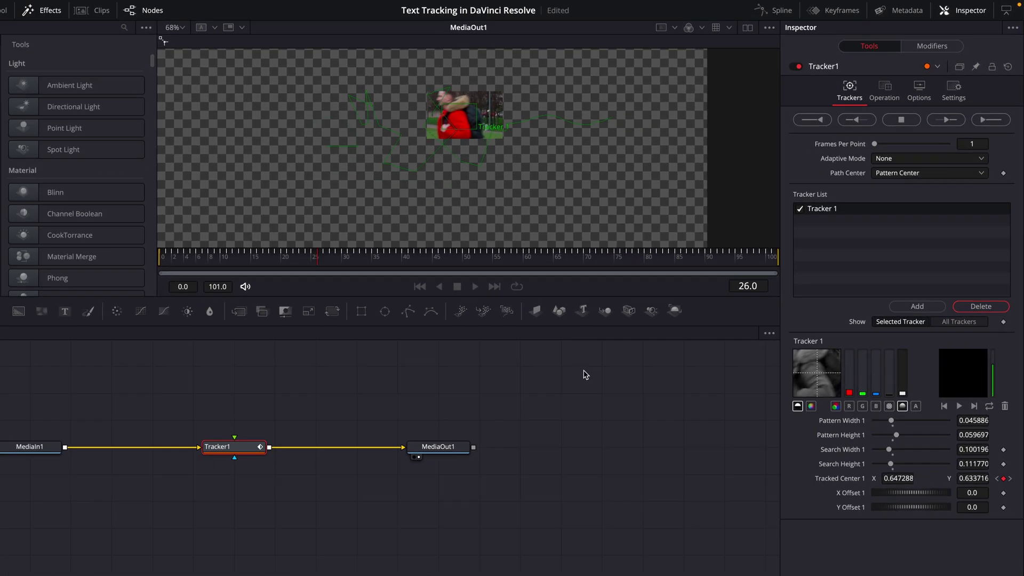
scroll(477, 181, "down", 3)
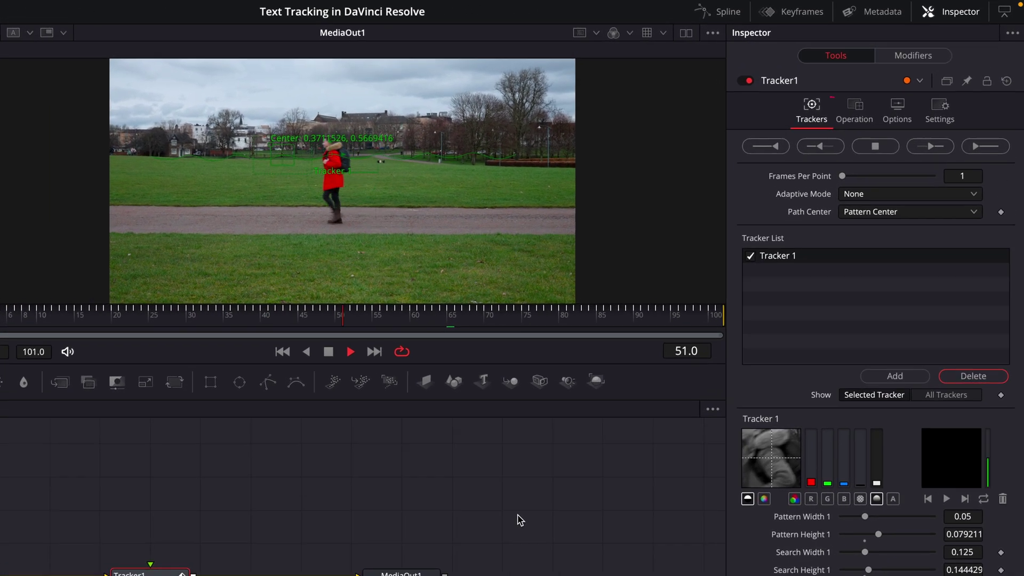
Set Tracker1's operation to Match Move with Merge as FG over BG
key("space")
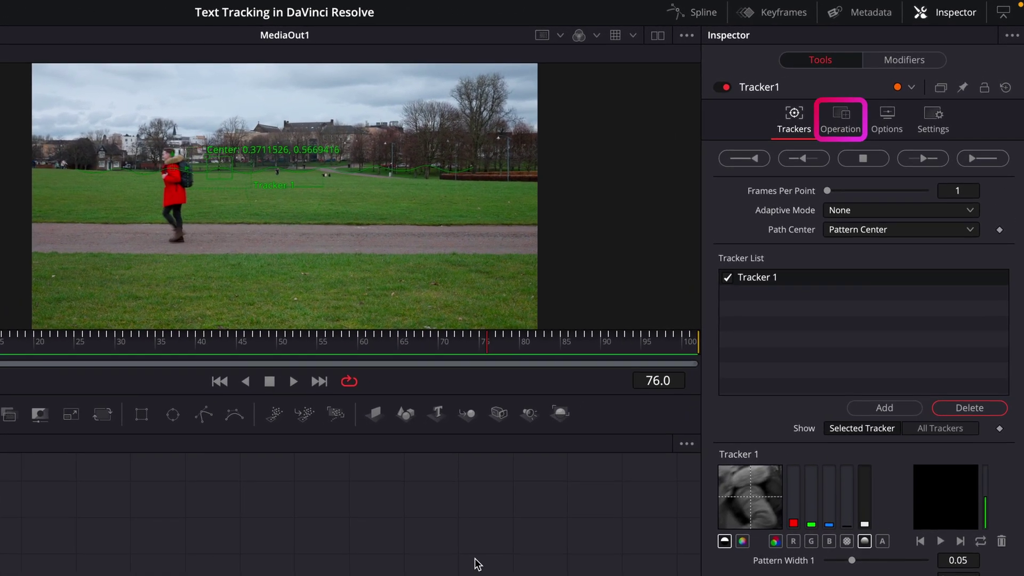
left_click(841, 118)
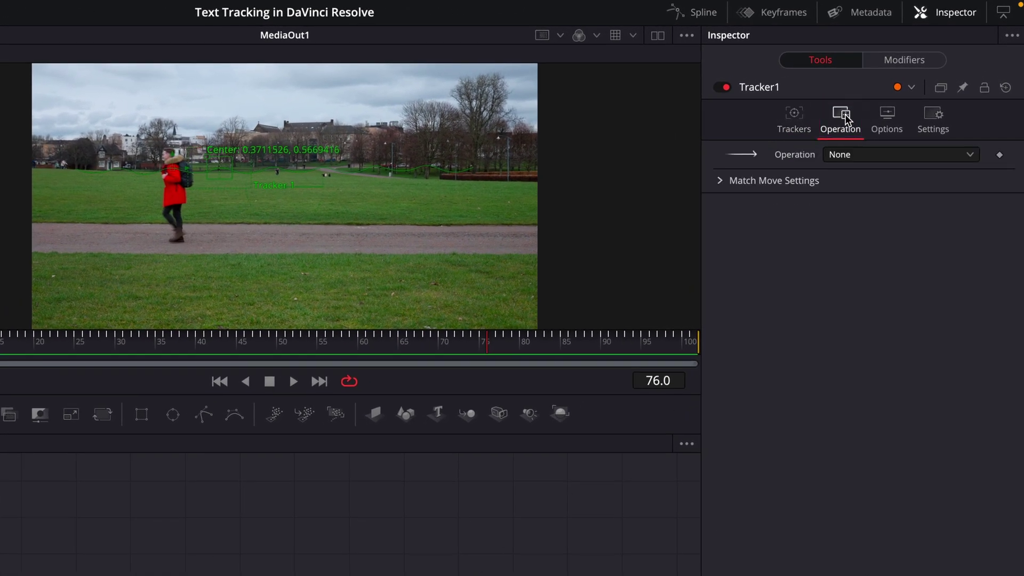
left_click(865, 154)
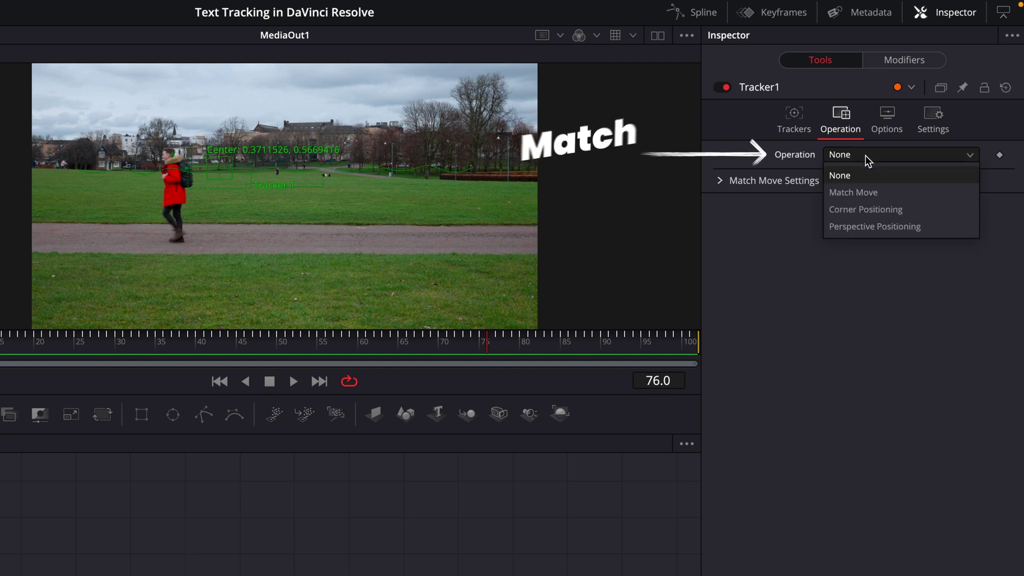
left_click(871, 191)
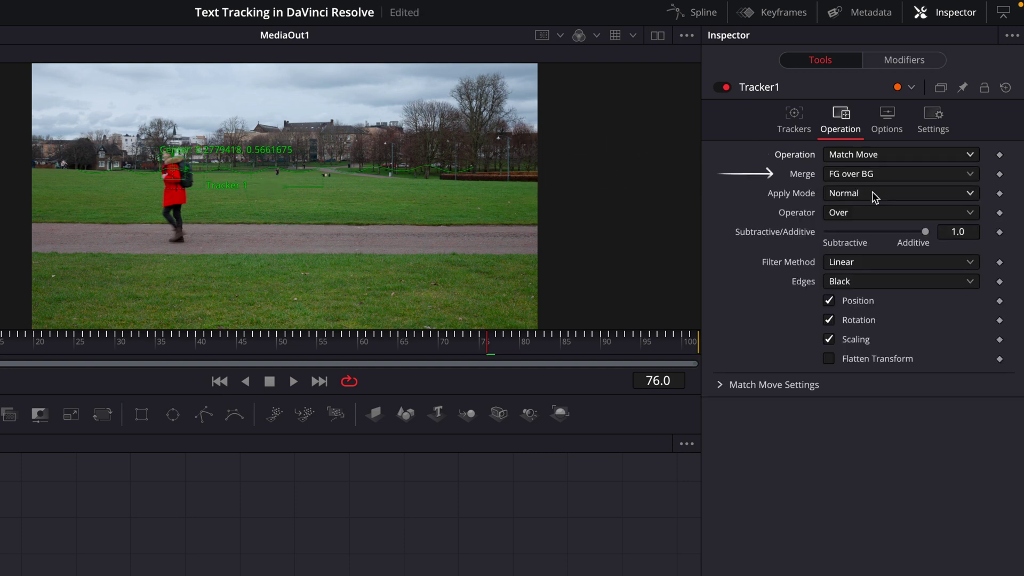
left_click(868, 176)
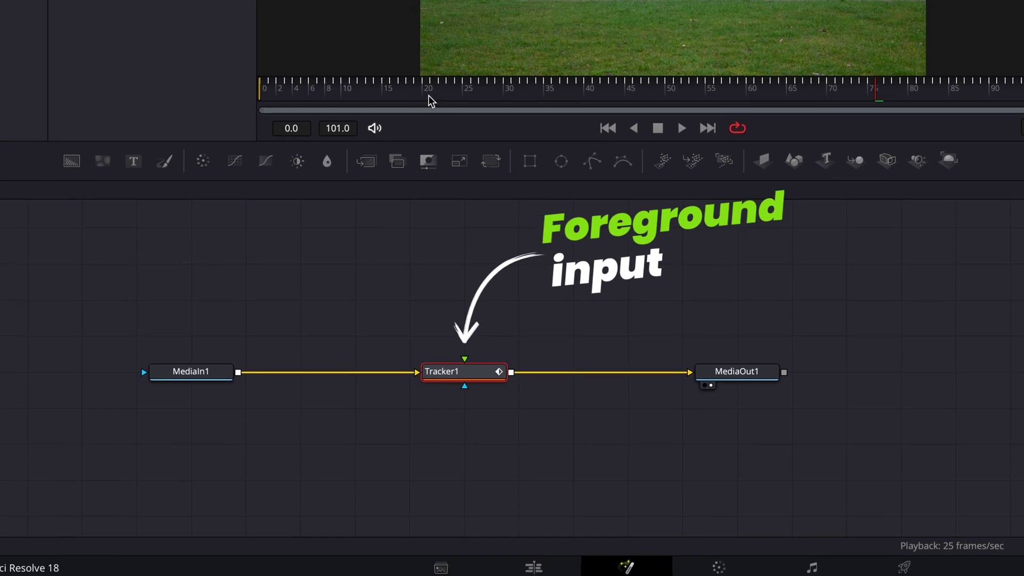
Add a Text1 node above Tracker1 and connect it to Tracker1's foreground input
key("space")
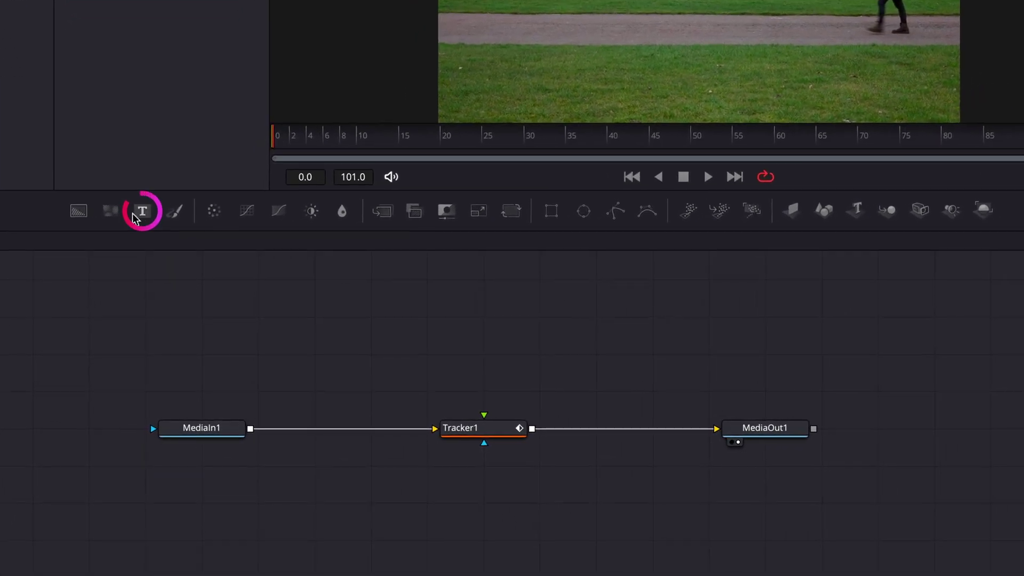
left_click_drag(140, 287, 374, 352)
left_click_drag(524, 297, 526, 284)
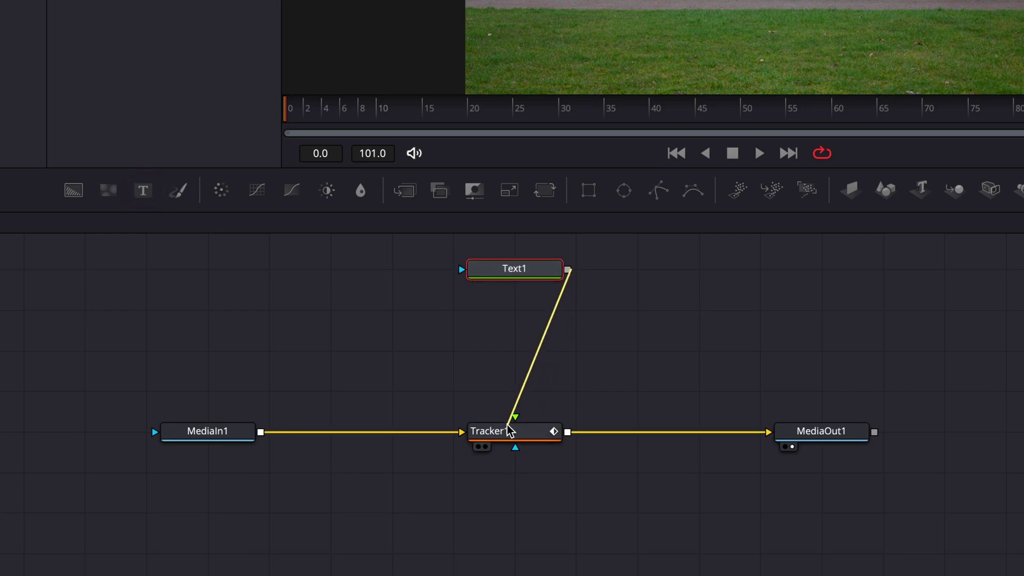
left_click_drag(510, 427, 515, 416)
Enter 'This is' in Text1, split the text onto two lines, and play to watch it follow
left_click(922, 176)
type("This is tracked")
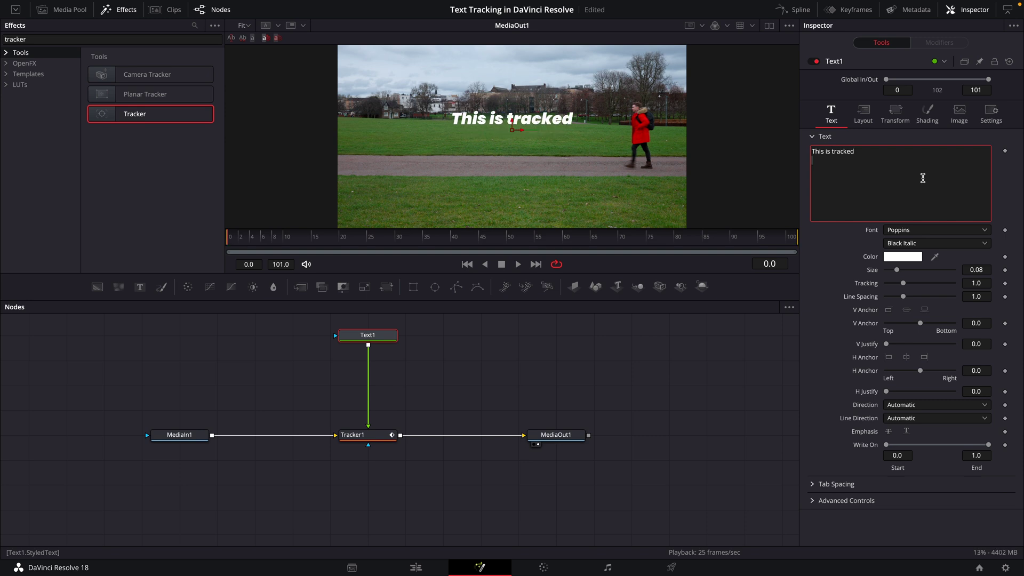
key("BackSpace")
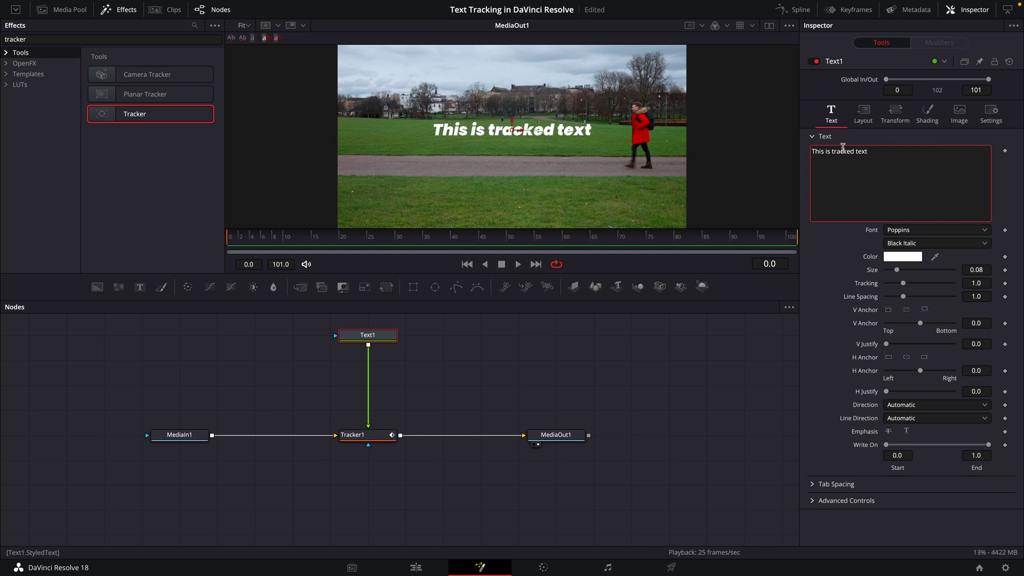
key("Return")
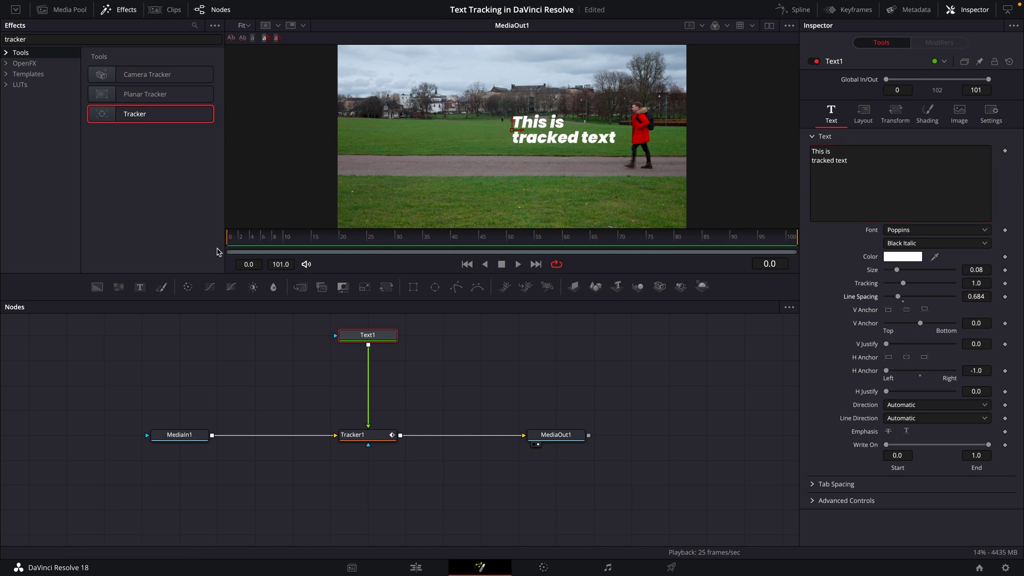
key("space")
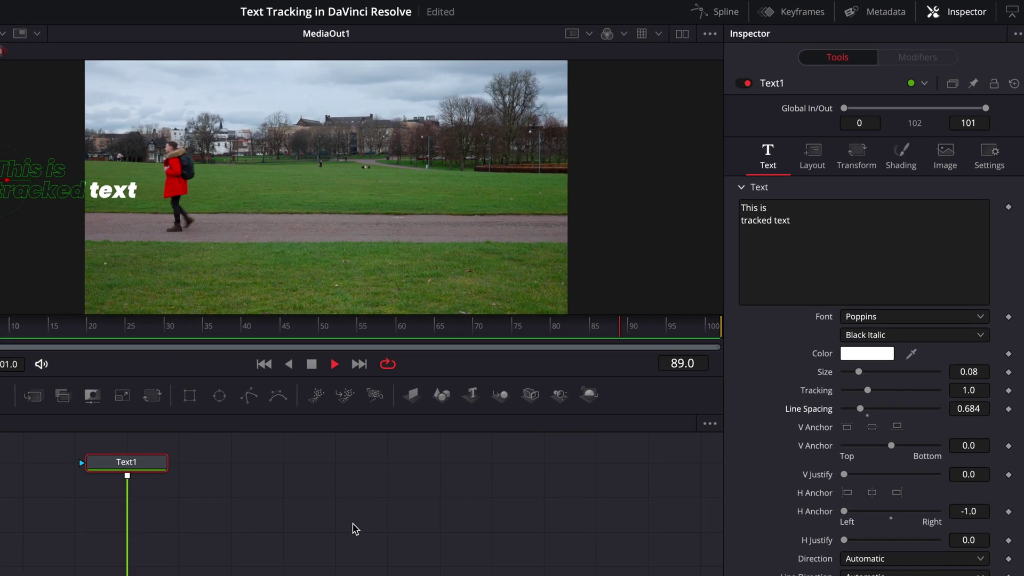
Shift Text1's layout Center X to 0.933 beside the walking man and replay to check
key("space")
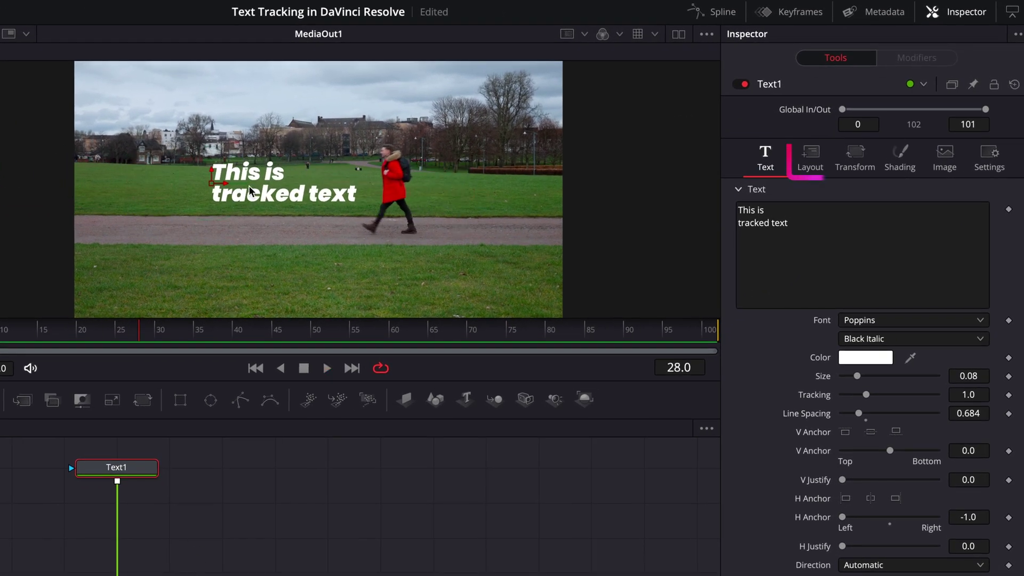
left_click(812, 160)
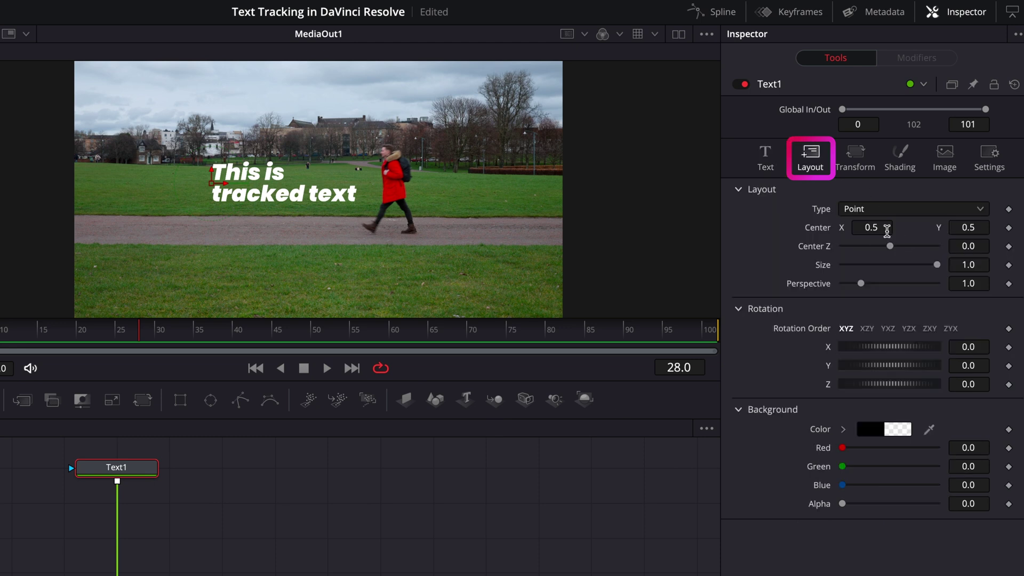
left_click_drag(887, 230, 493, 244)
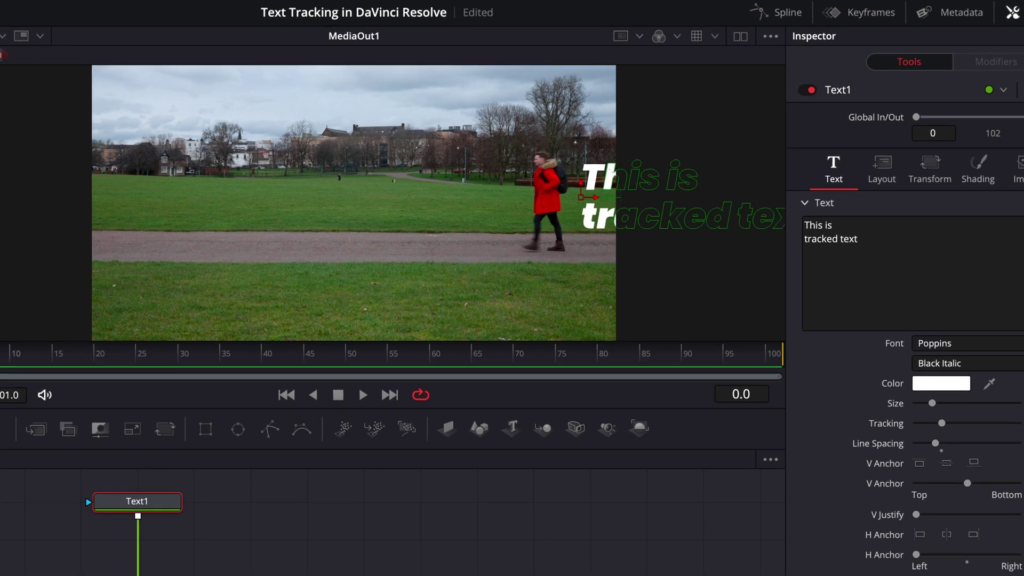
key("space")
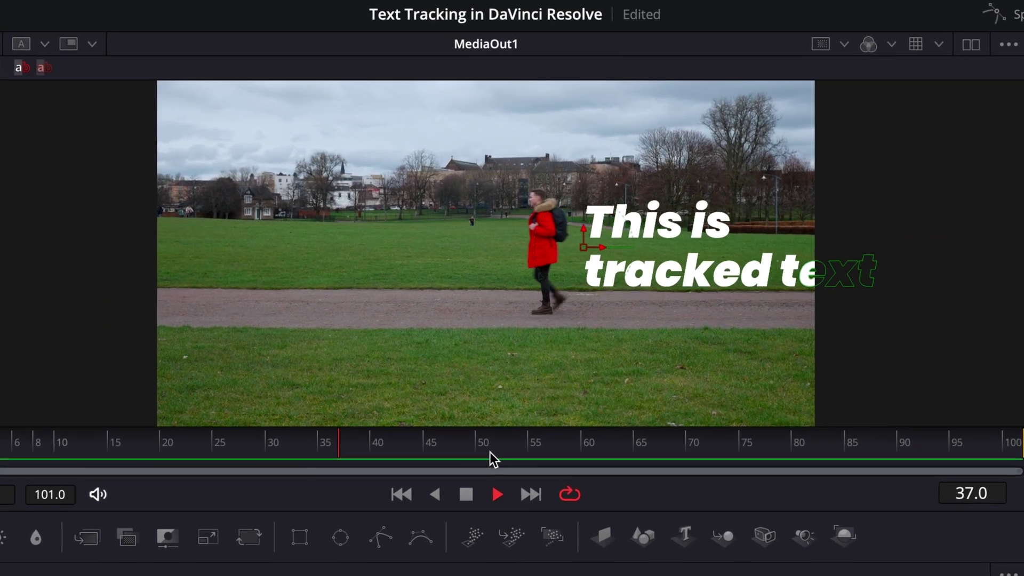